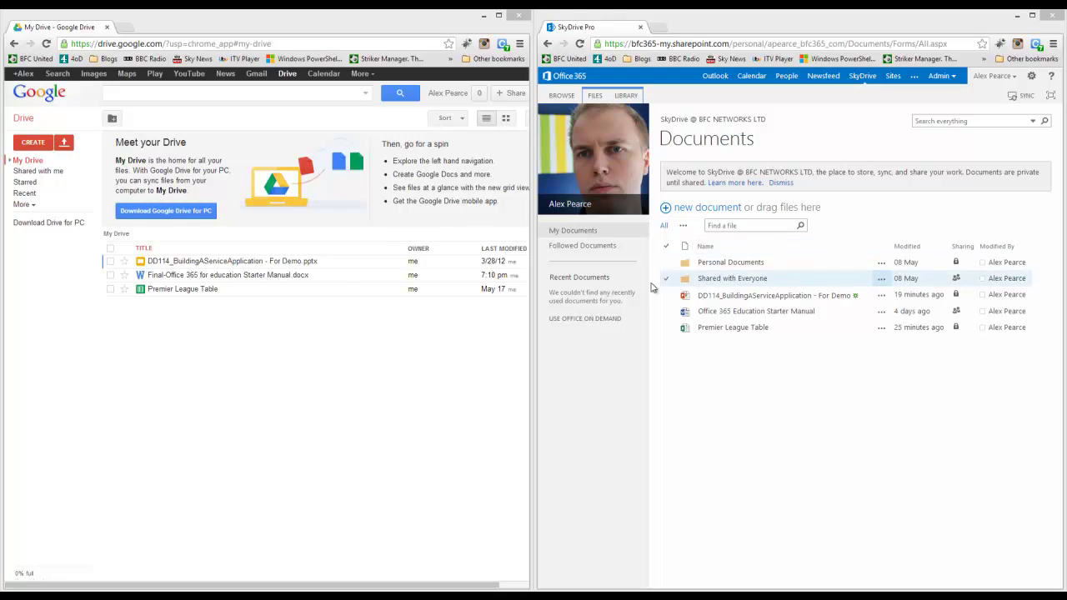
# Preview the Starter Manual in Drive, then open it in Word Web App and scroll its 29 pages.
pyautogui.click(281, 276)
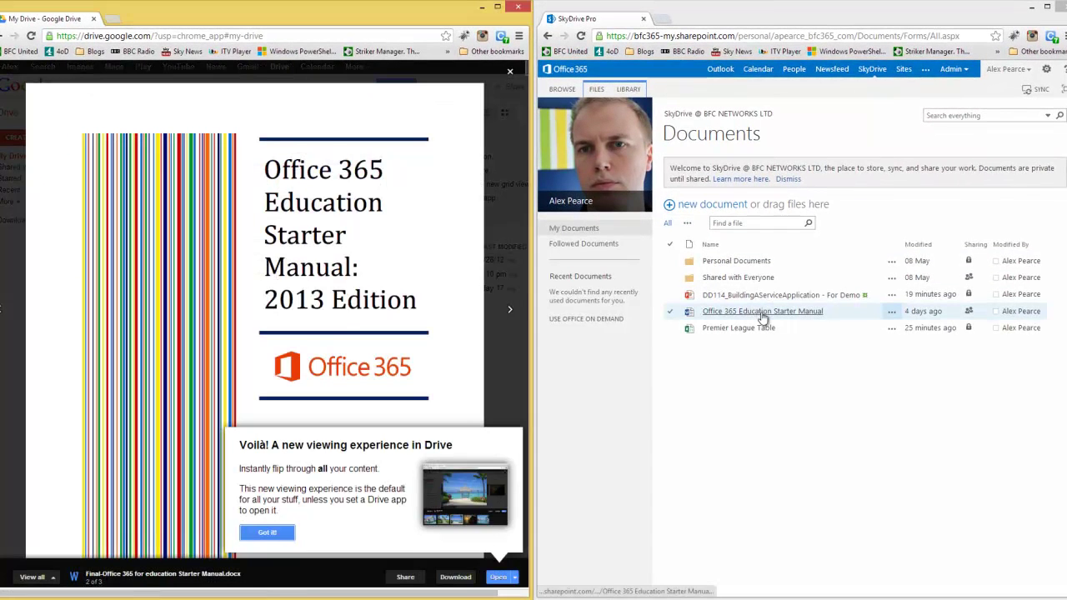
pyautogui.click(762, 314)
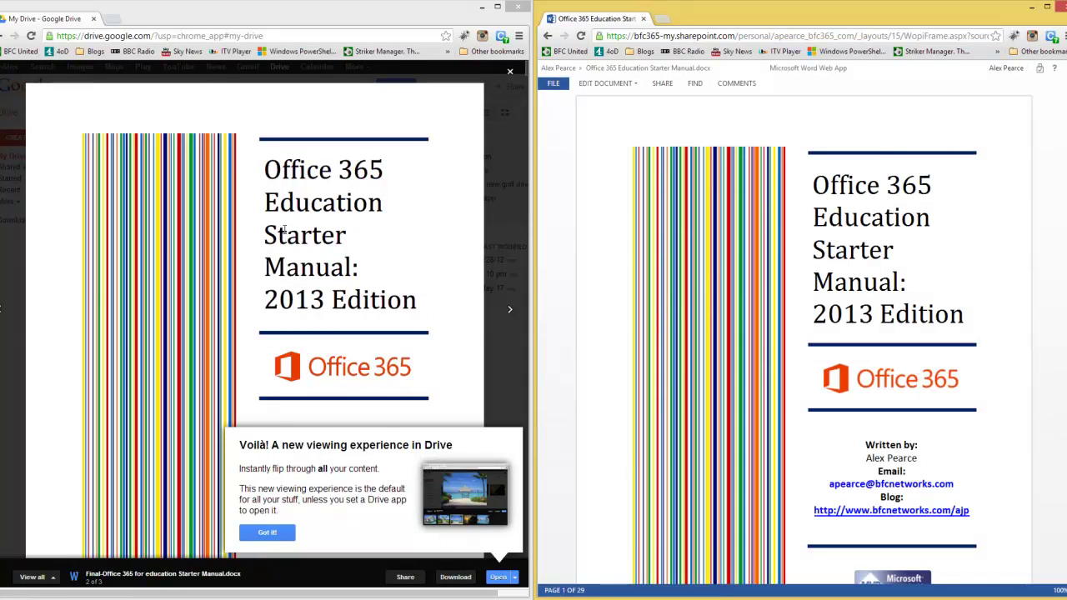
pyautogui.scroll(-10, 284, 230)
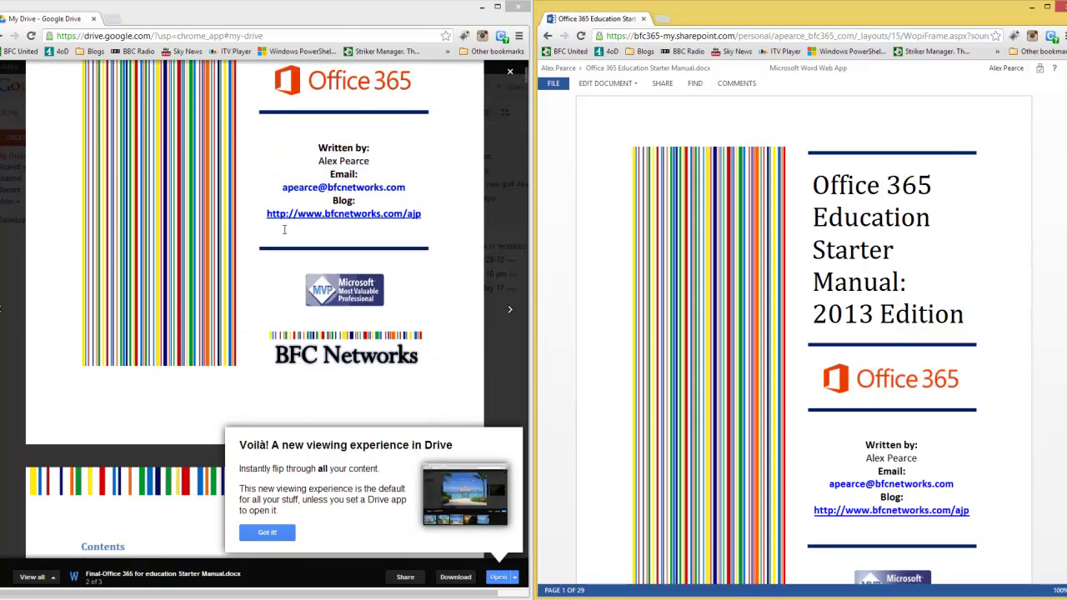
pyautogui.scroll(-3, 284, 230)
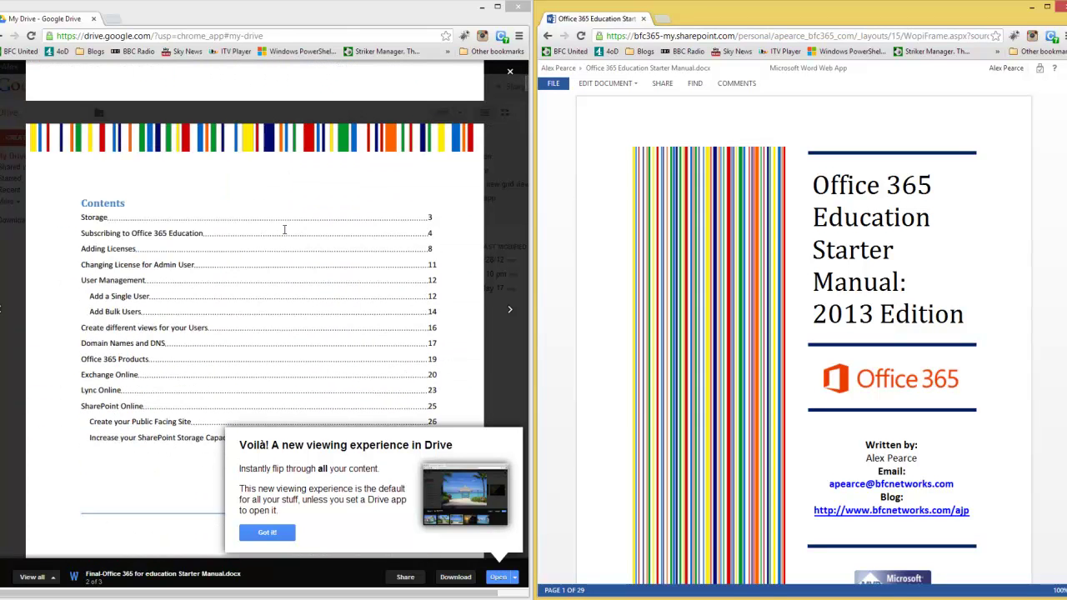
pyautogui.scroll(-7, 284, 229)
pyautogui.scroll(-8, 285, 229)
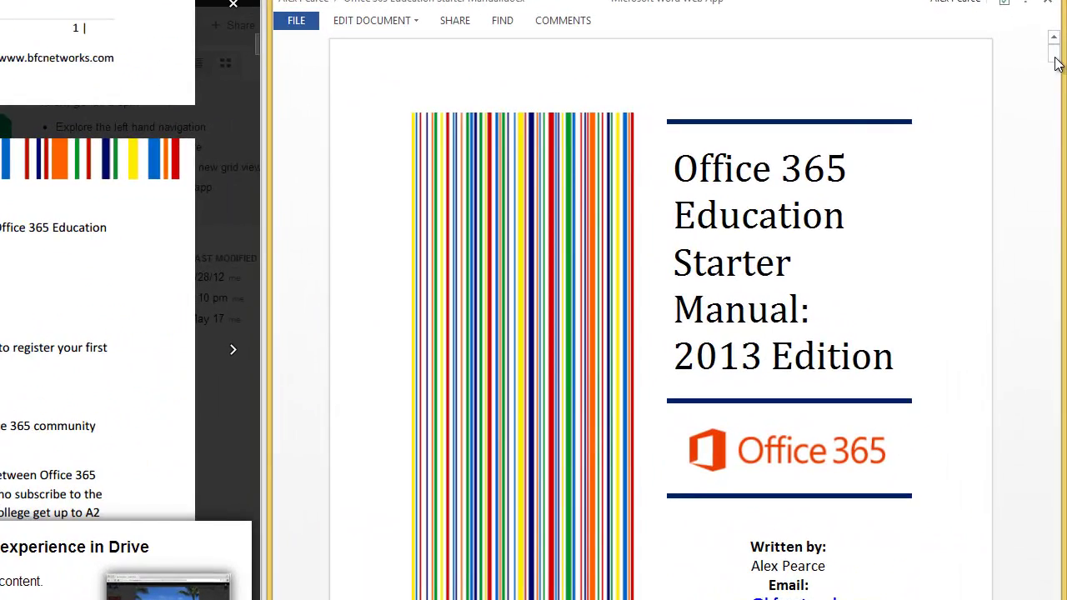
pyautogui.scroll(-4, 1064, 122)
pyautogui.moveTo(1057, 78); pyautogui.dragTo(1060, 112)
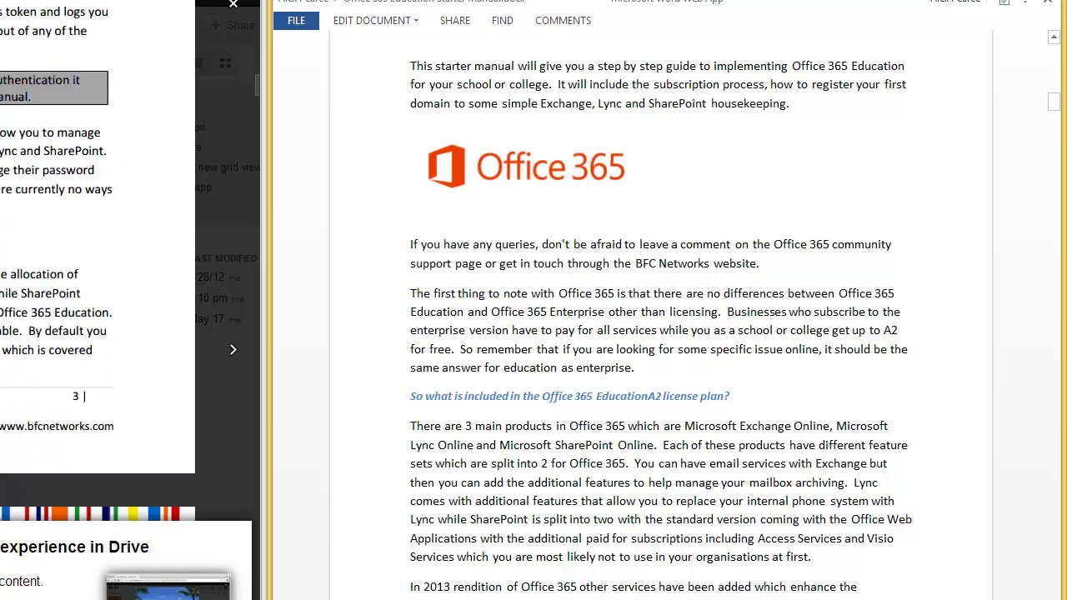
pyautogui.moveTo(1053, 106); pyautogui.dragTo(1041, 262)
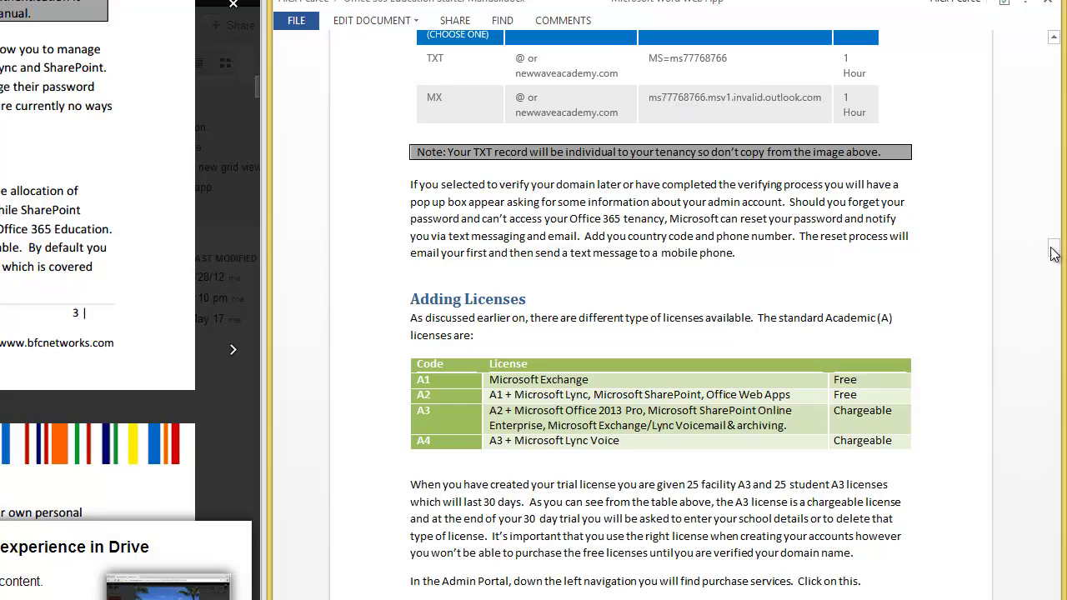
pyautogui.moveTo(1055, 252); pyautogui.dragTo(1056, 61)
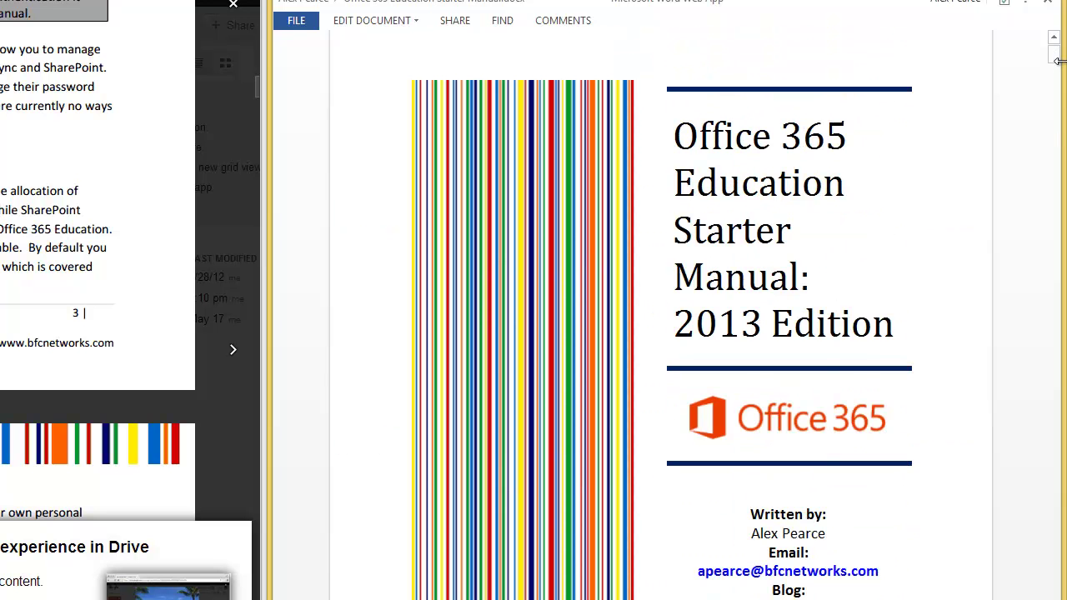
pyautogui.moveTo(1058, 62); pyautogui.dragTo(1057, 103)
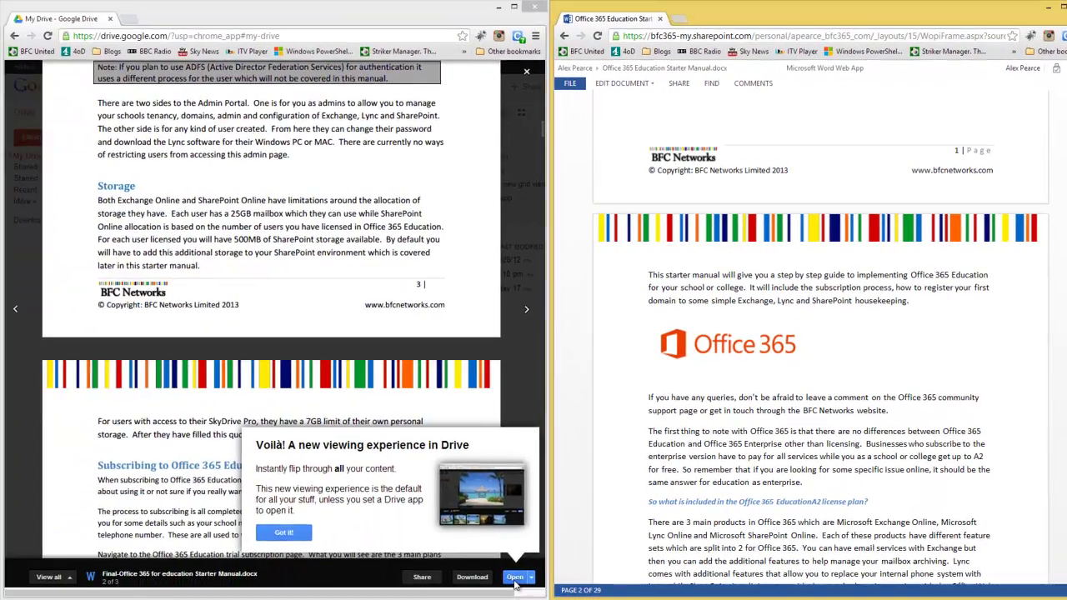
# Open the manual in the Google Docs viewer, browse its menus, and select the EducationA2 licence line.
pyautogui.click(356, 394)
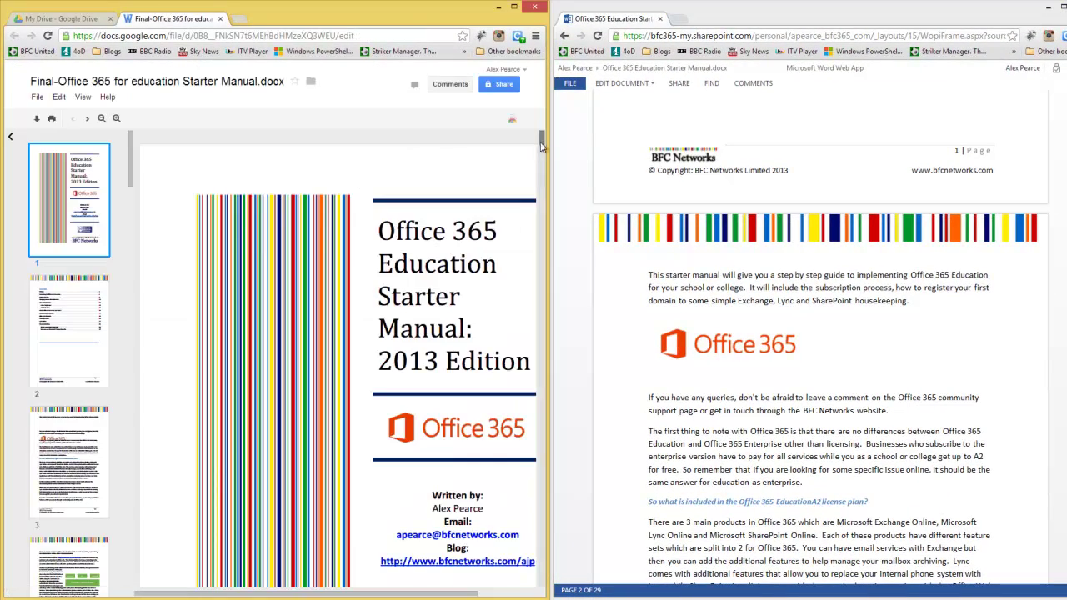
pyautogui.click(60, 98)
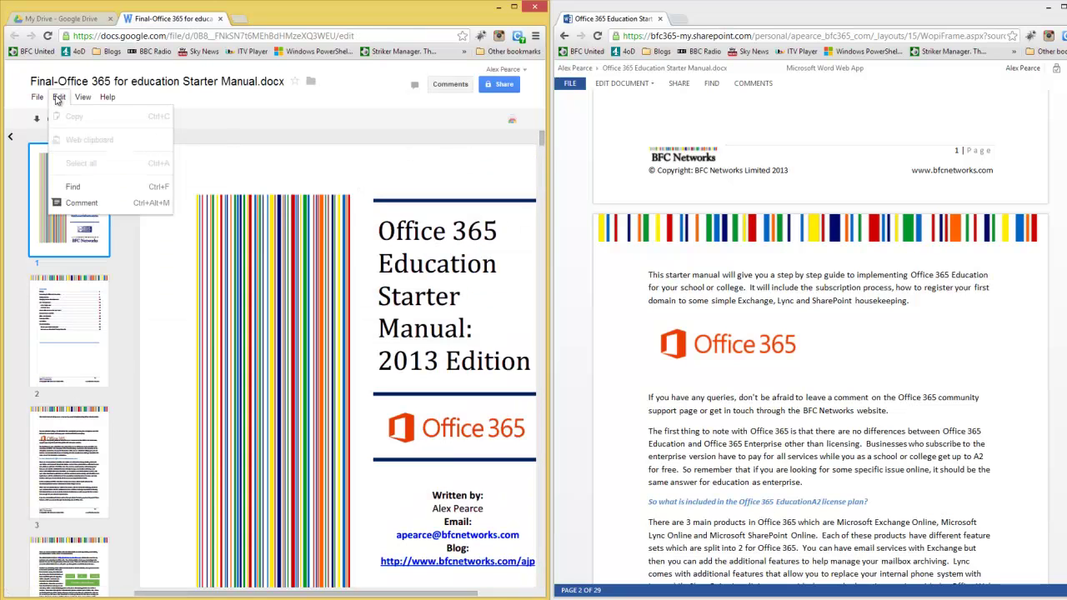
pyautogui.moveTo(44, 98)
pyautogui.moveTo(88, 101)
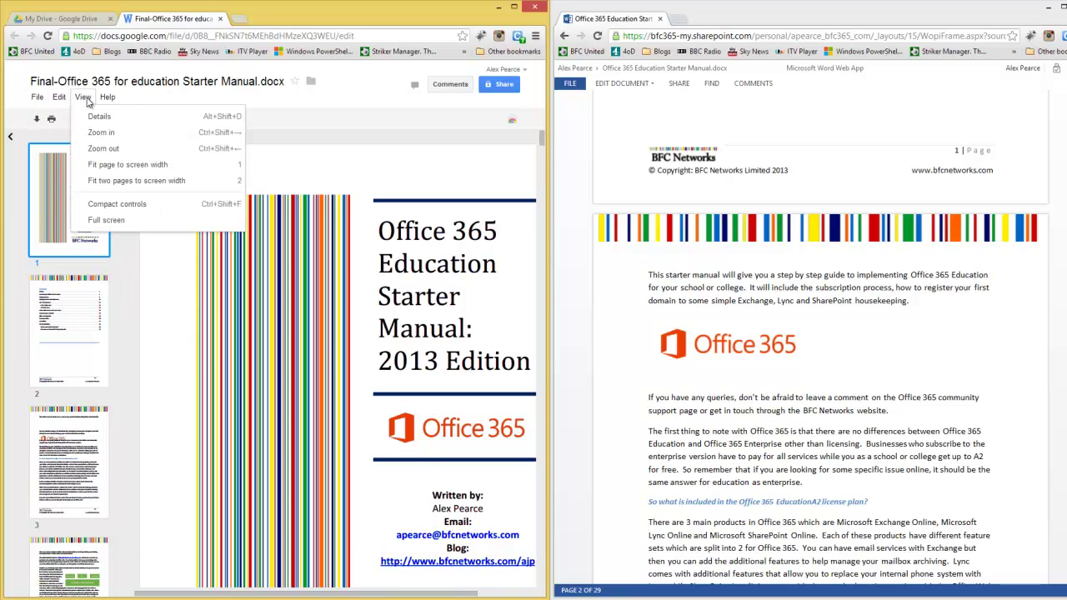
pyautogui.click(471, 267)
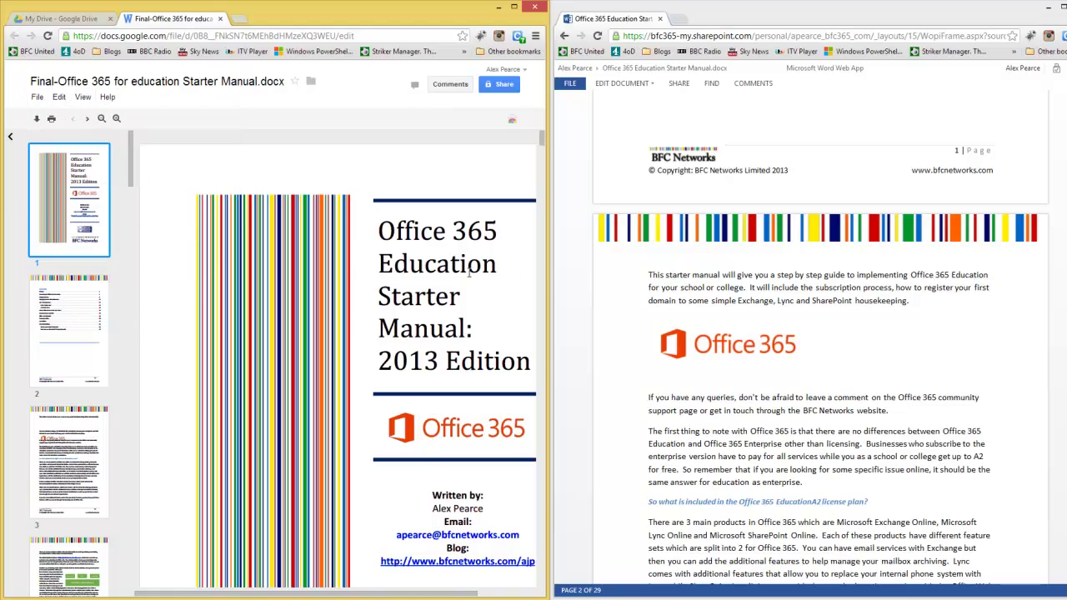
pyautogui.moveTo(542, 146); pyautogui.dragTo(540, 182)
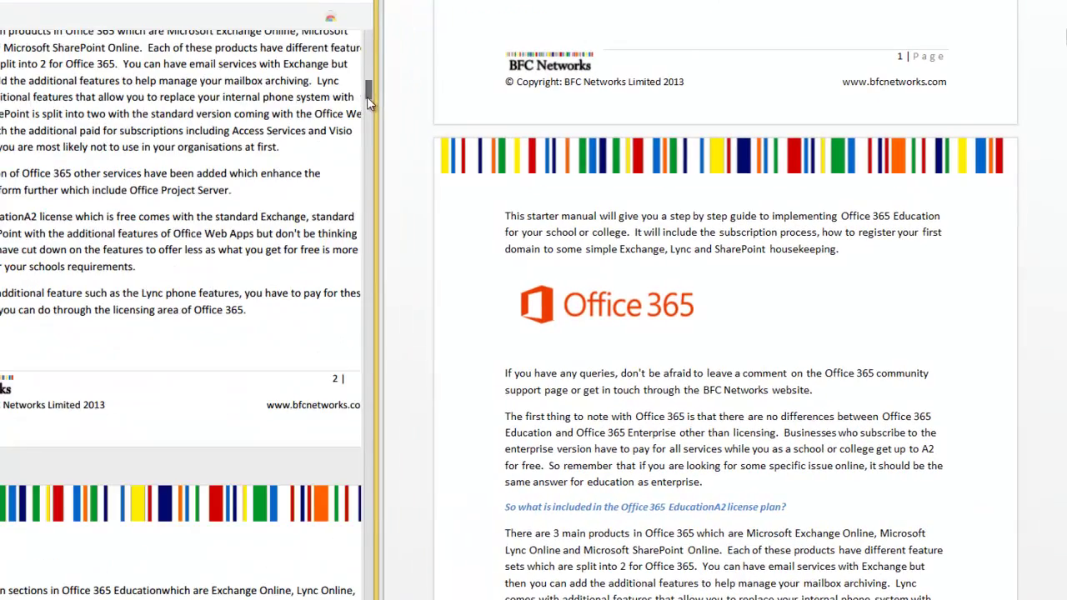
pyautogui.tripleClick(49, 217)
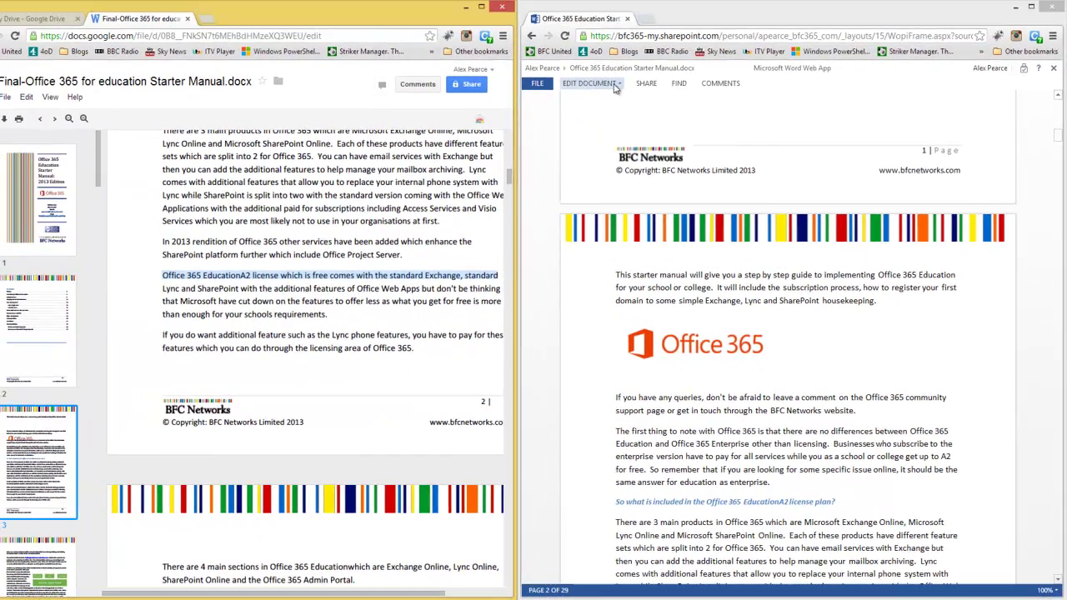
# Choose Edit Document > Edit in Word Web App and scroll to the page 2 intro text.
pyautogui.click(613, 84)
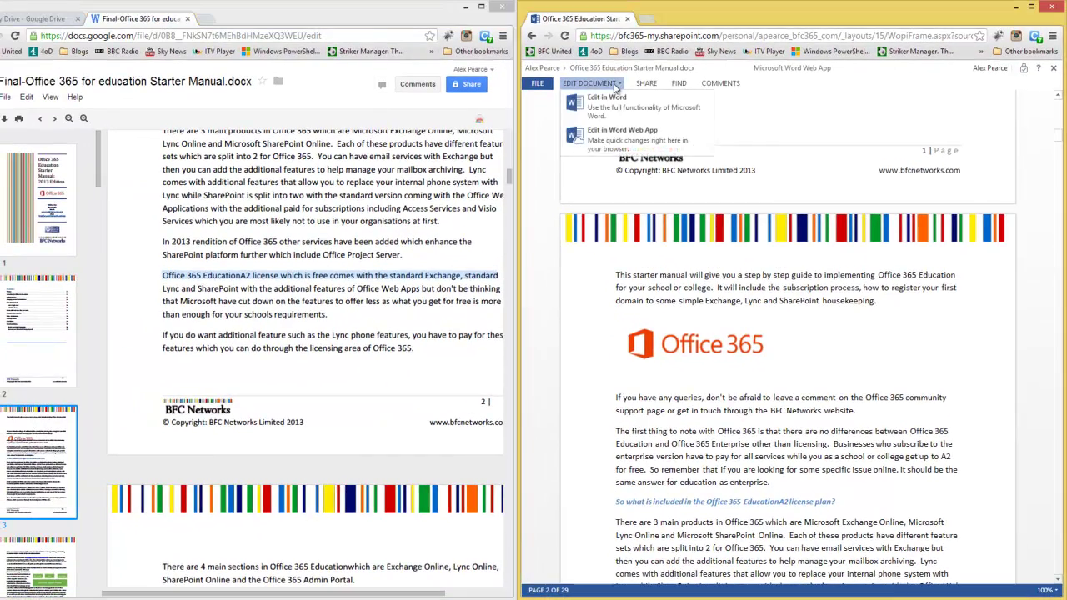
pyautogui.click(619, 139)
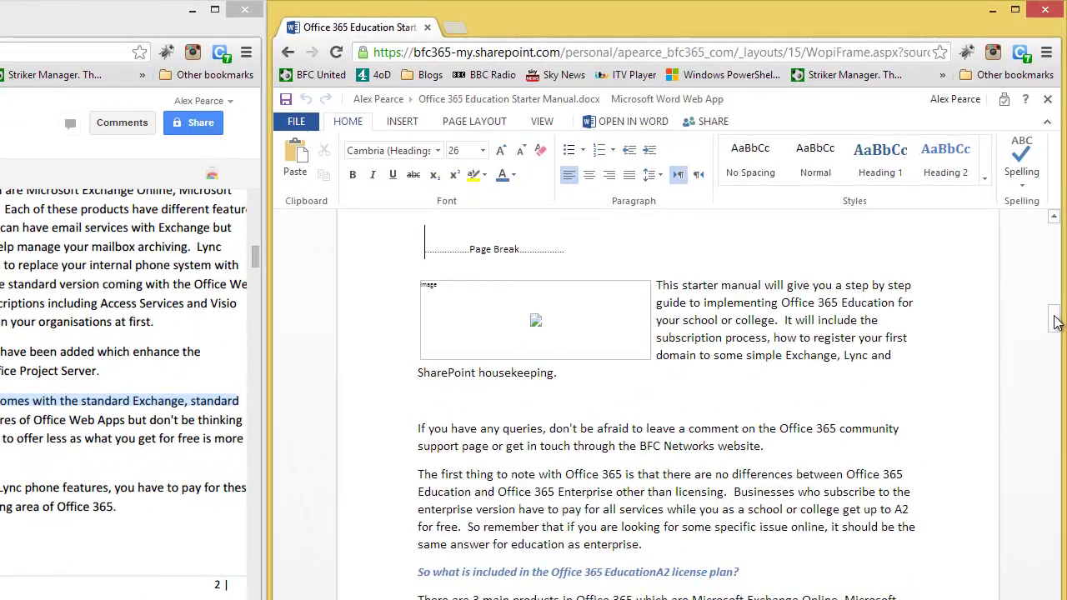
pyautogui.scroll(10, 1057, 278)
pyautogui.scroll(5, 1057, 277)
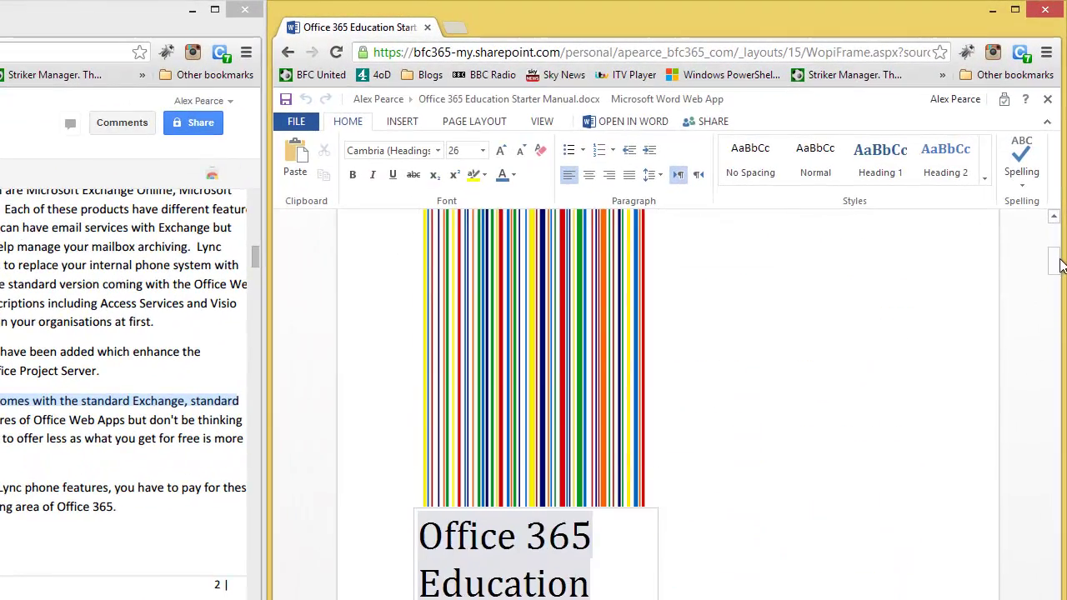
pyautogui.scroll(-6, 1059, 279)
pyautogui.moveTo(1059, 282); pyautogui.dragTo(1057, 318)
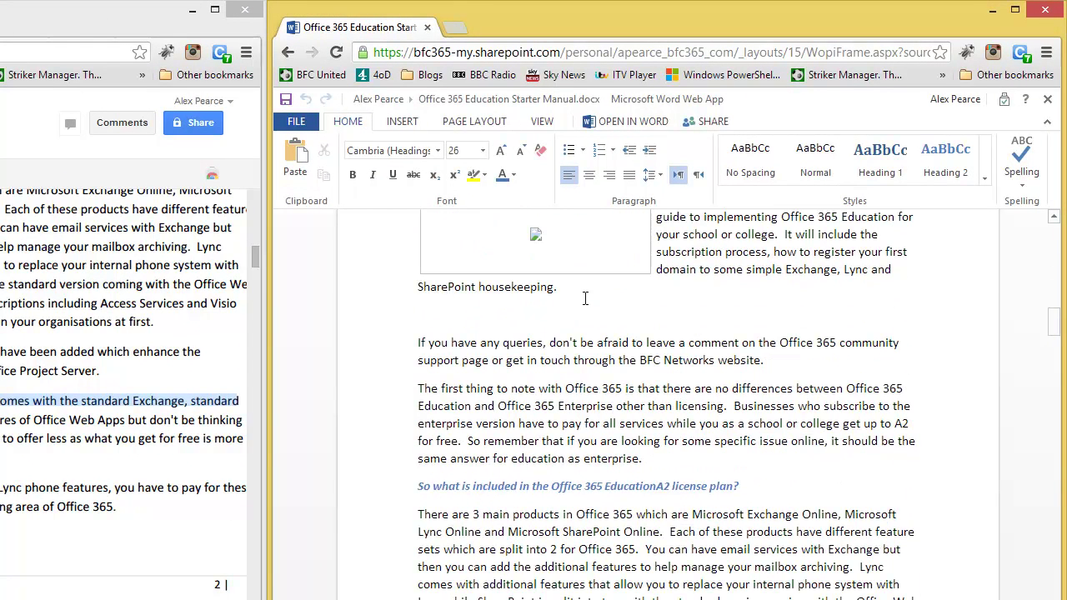
# Type 'Hello and welcome' after the intro paragraph and make it red.
pyautogui.click(507, 319)
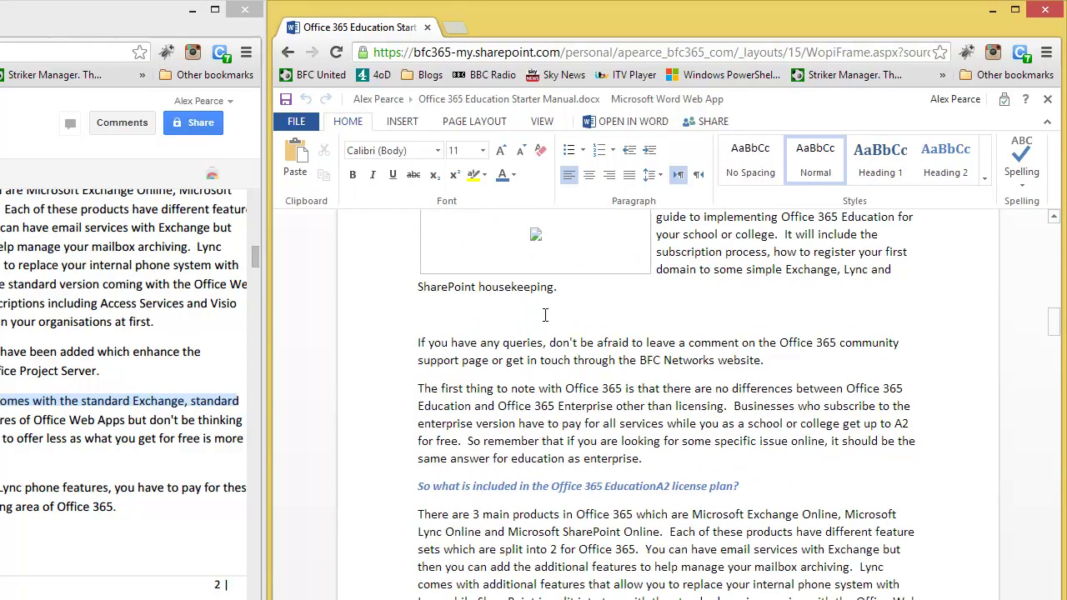
pyautogui.write('Hello and welcome')
pyautogui.hotkey('ctrl', 'shift', 'Left')
pyautogui.hotkey('ctrl', 'shift', 'Left')
pyautogui.hotkey('ctrl', 'shift', 'Left')
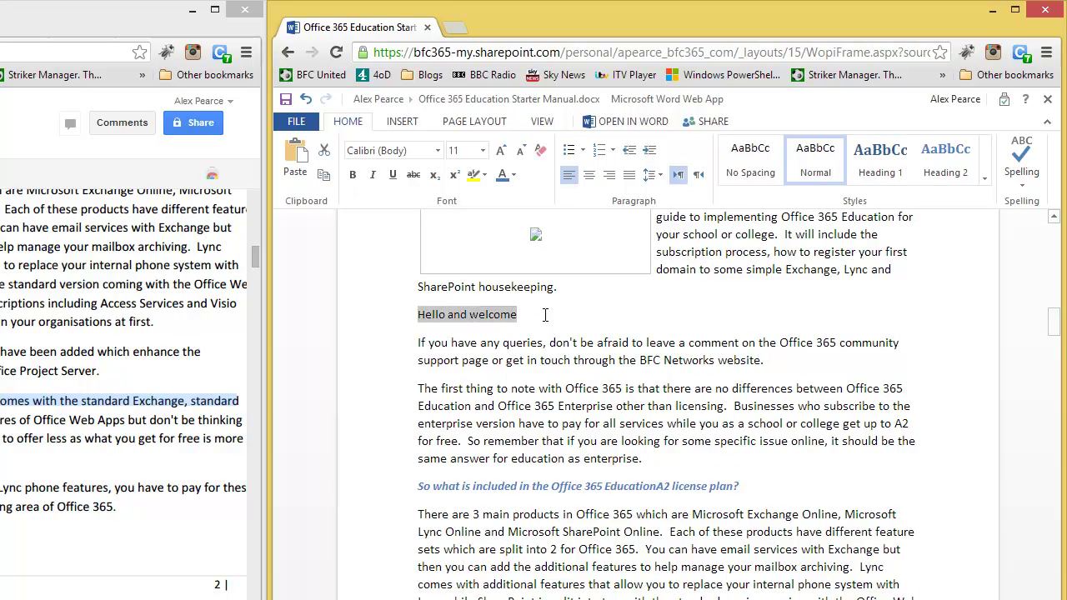
pyautogui.click(505, 177)
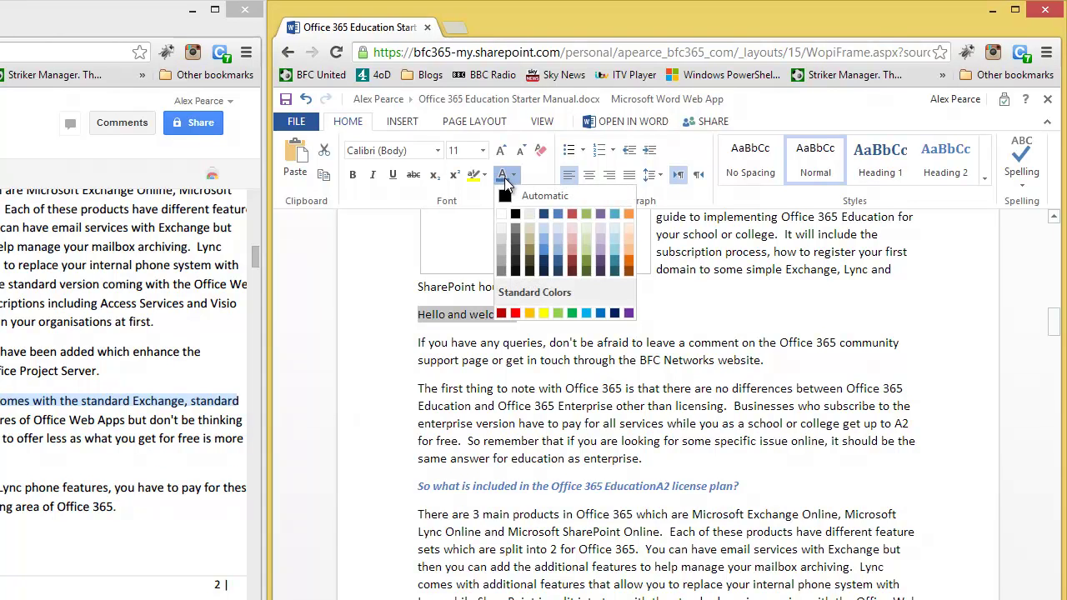
pyautogui.click(515, 313)
# Reselect 'Hello and welcome' and give it a yellow text highlight.
pyautogui.click(482, 175)
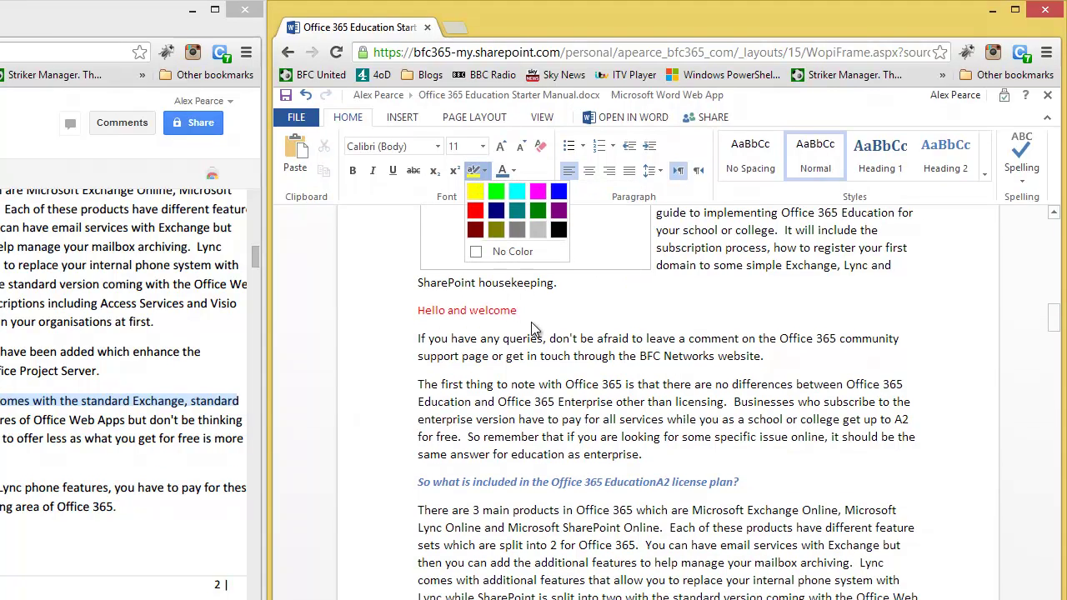
pyautogui.click(525, 313)
pyautogui.moveTo(524, 310); pyautogui.dragTo(417, 311)
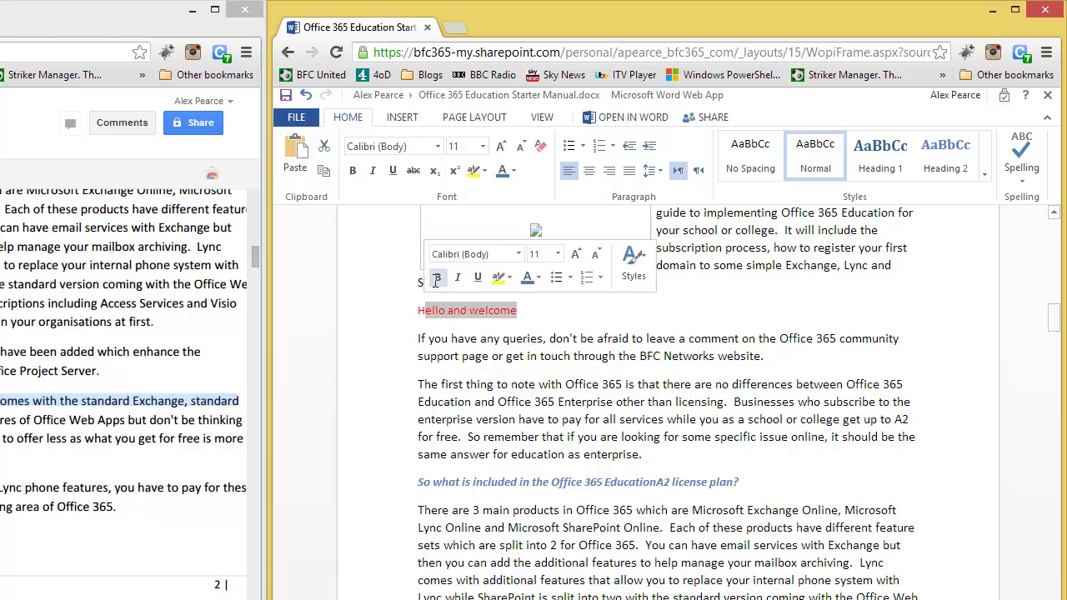
pyautogui.click(473, 172)
pyautogui.click(475, 192)
pyautogui.click(602, 357)
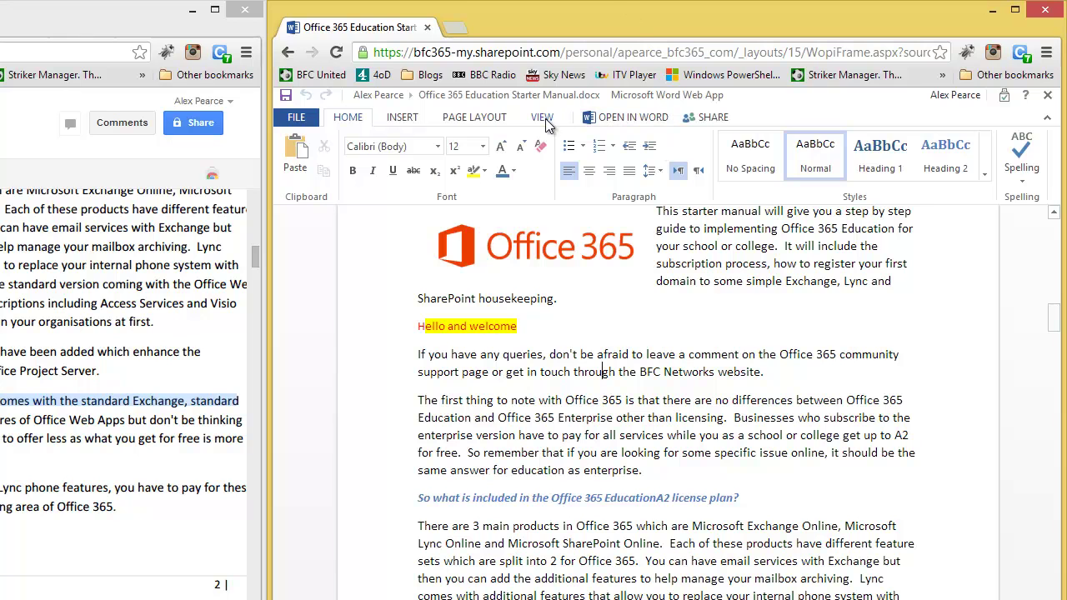
# Switch the manual to Reading View, then return to the SkyDrive Pro Documents library.
pyautogui.click(542, 118)
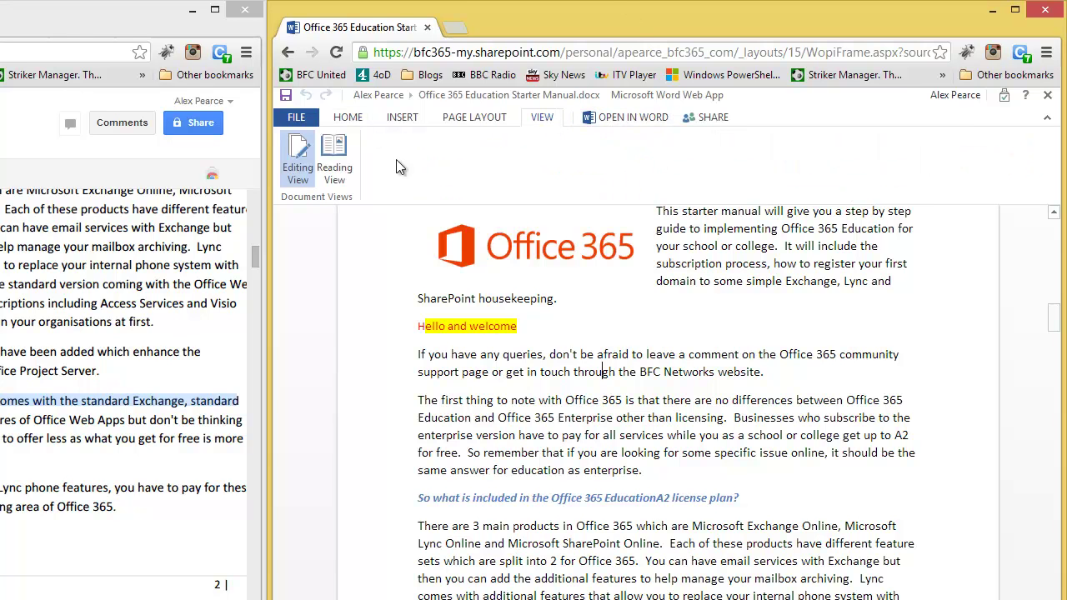
pyautogui.click(333, 165)
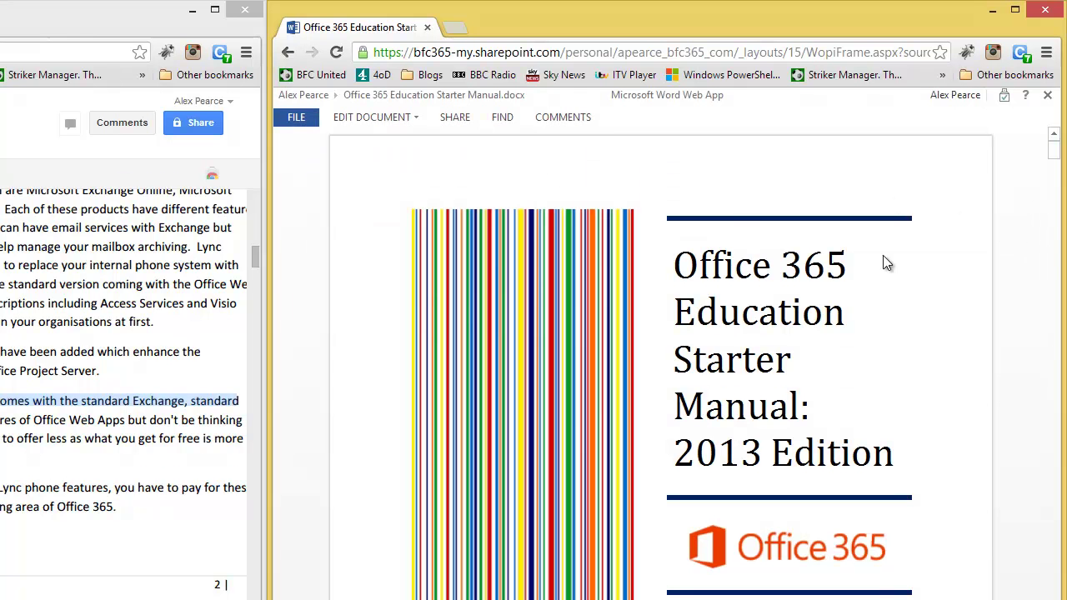
pyautogui.moveTo(1055, 162); pyautogui.dragTo(1052, 207)
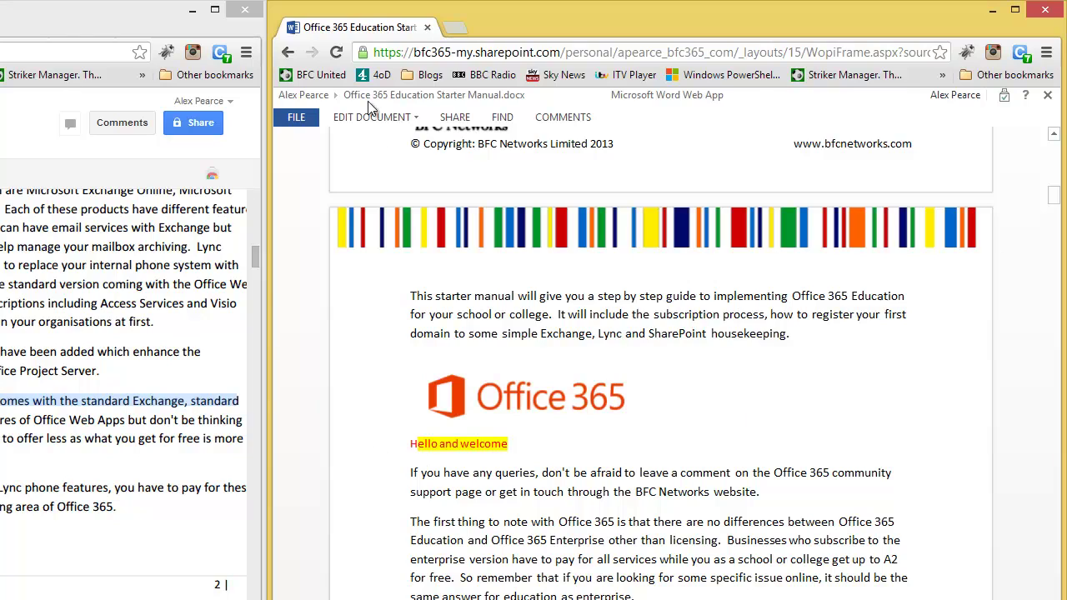
pyautogui.click(305, 95)
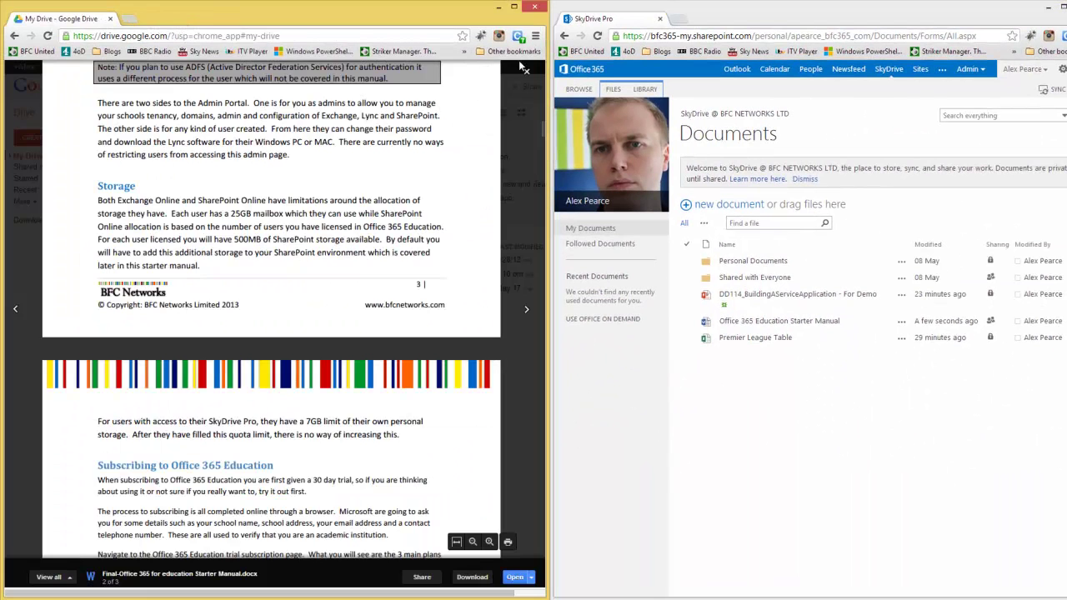
# Close the Drive preview, create a new Google Doc, and type 'Hello and welcome' in it.
pyautogui.click(525, 70)
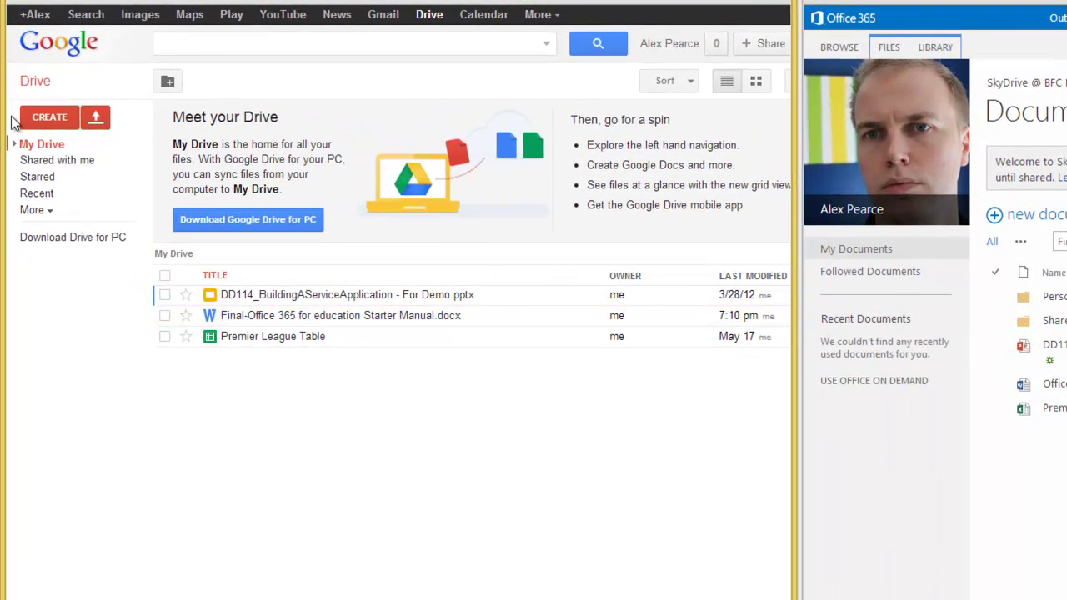
pyautogui.click(42, 120)
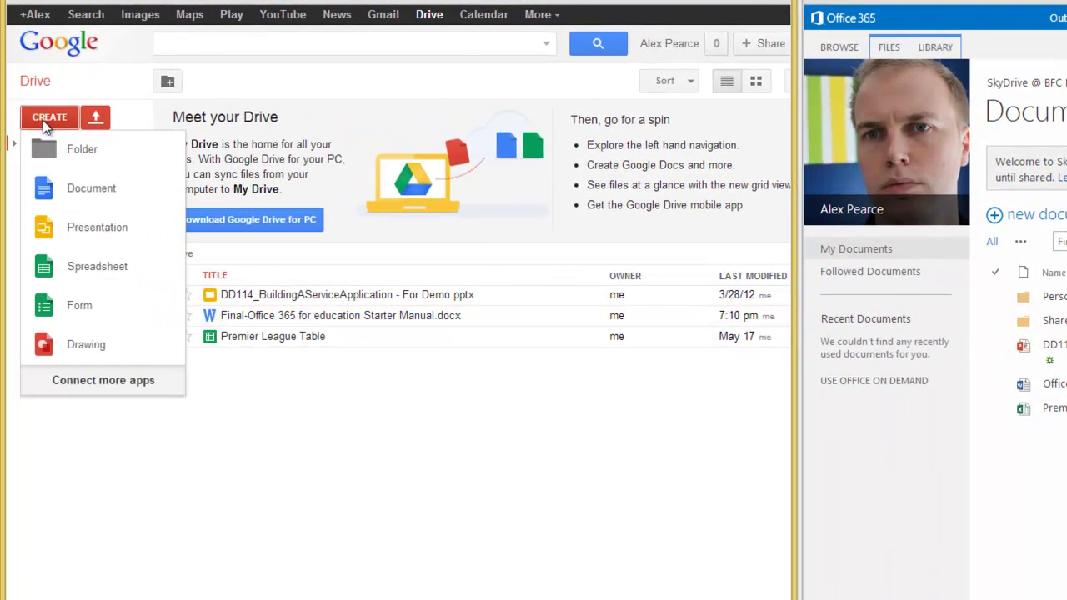
pyautogui.click(93, 187)
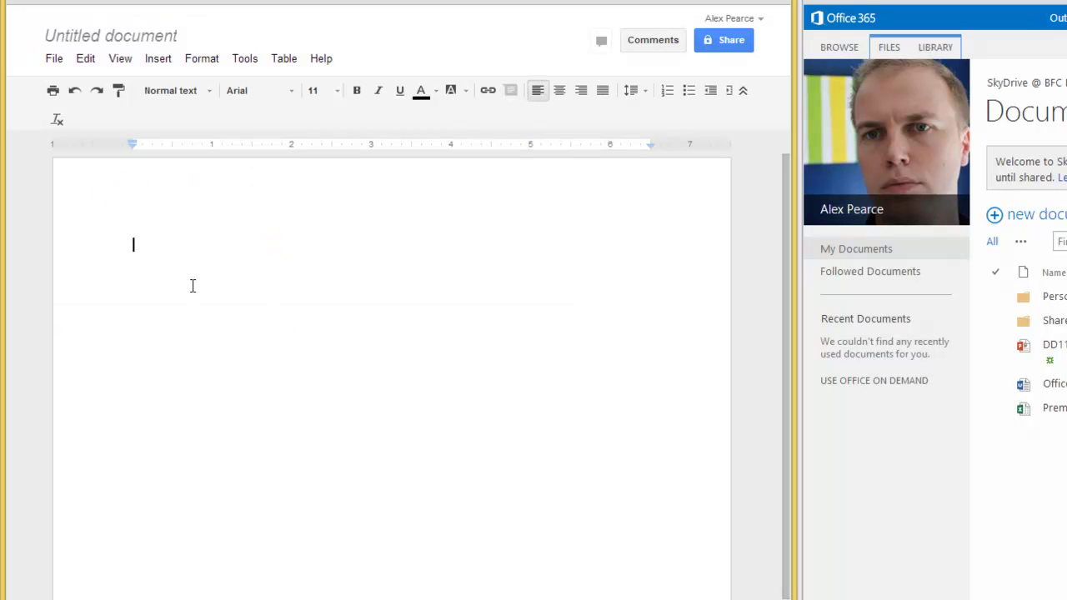
pyautogui.write('Hello and welcome')
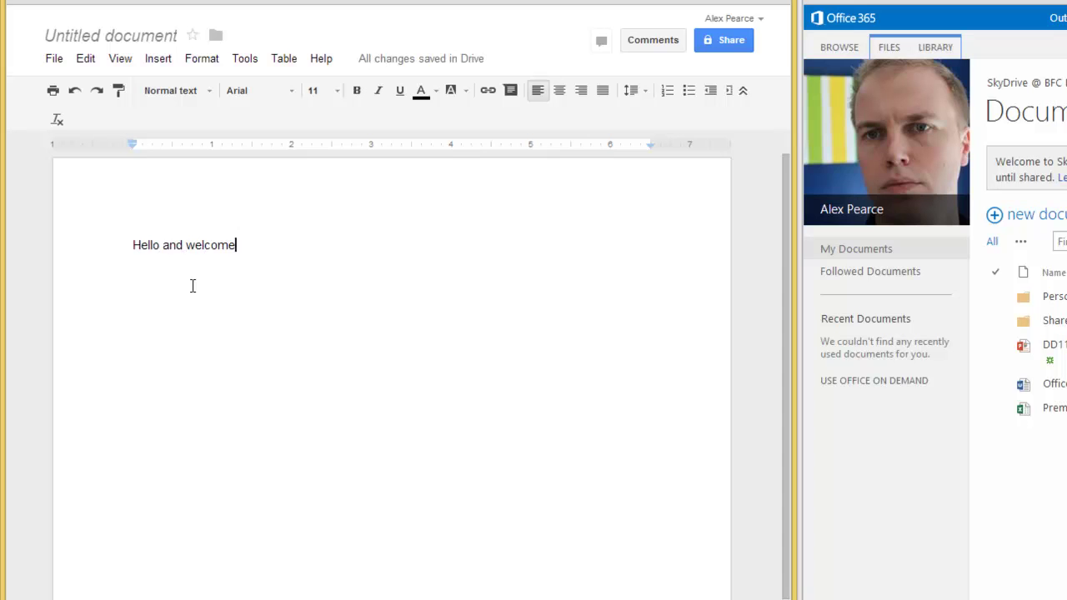
pyautogui.click(166, 59)
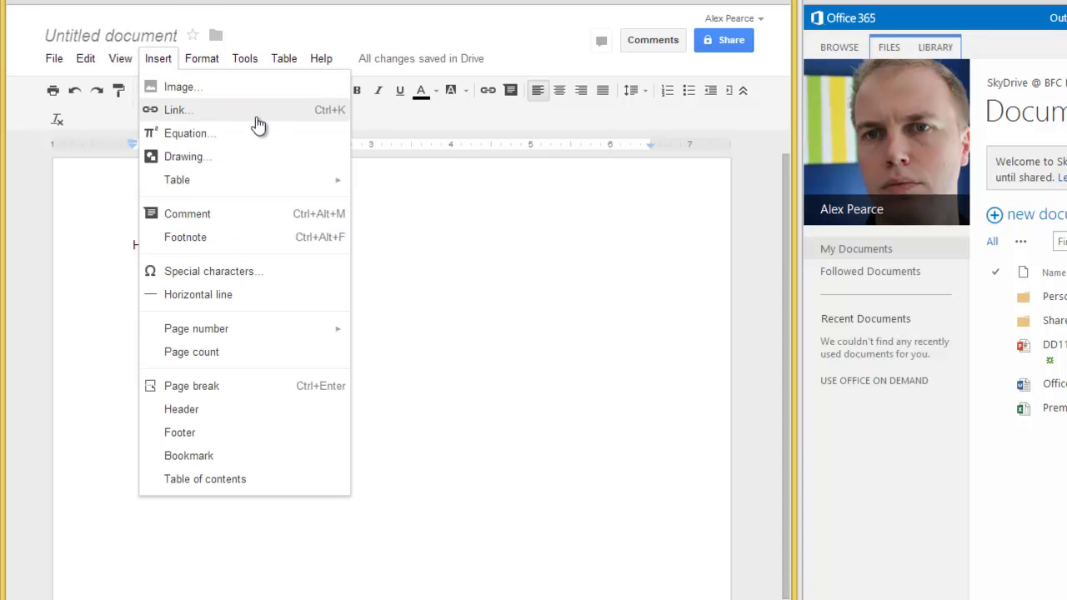
pyautogui.click(481, 407)
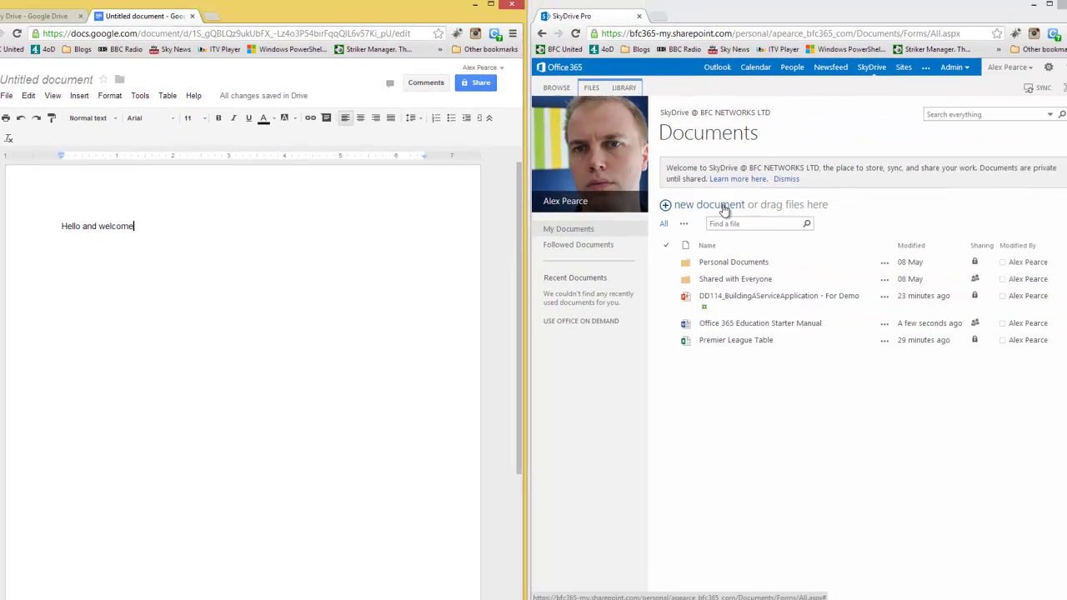
# Create a new Word document named Hello.docx holding 'Welcome and hello' and save it.
pyautogui.click(1037, 214)
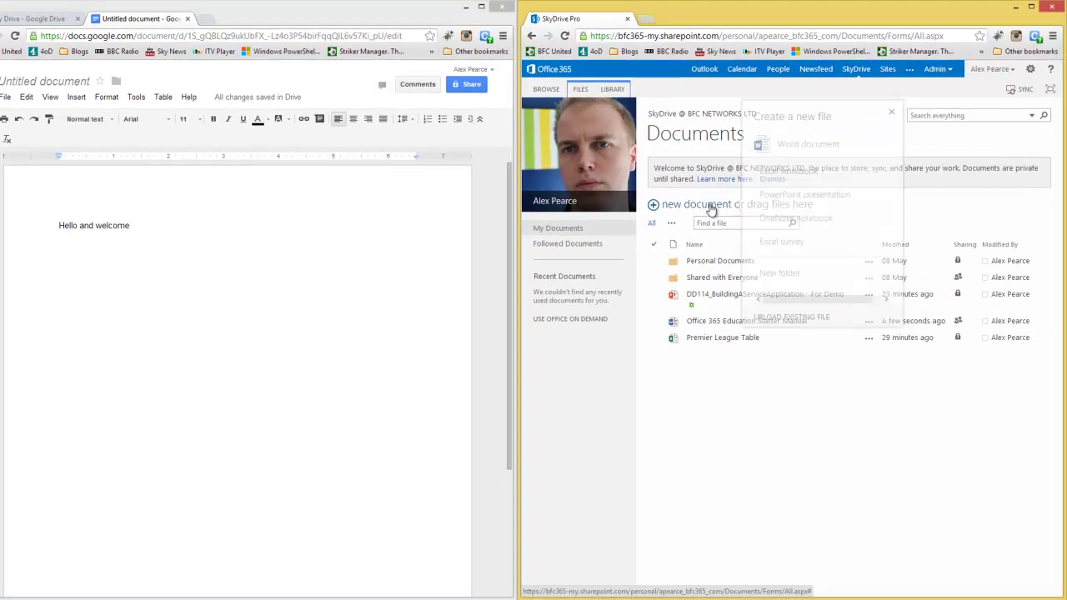
pyautogui.click(797, 147)
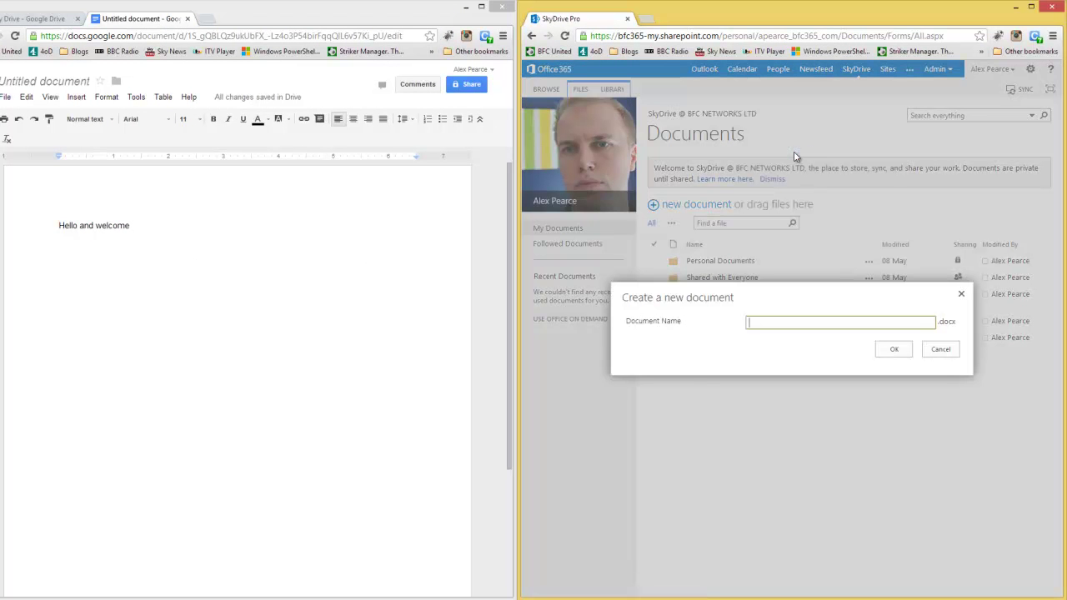
pyautogui.write('Hello')
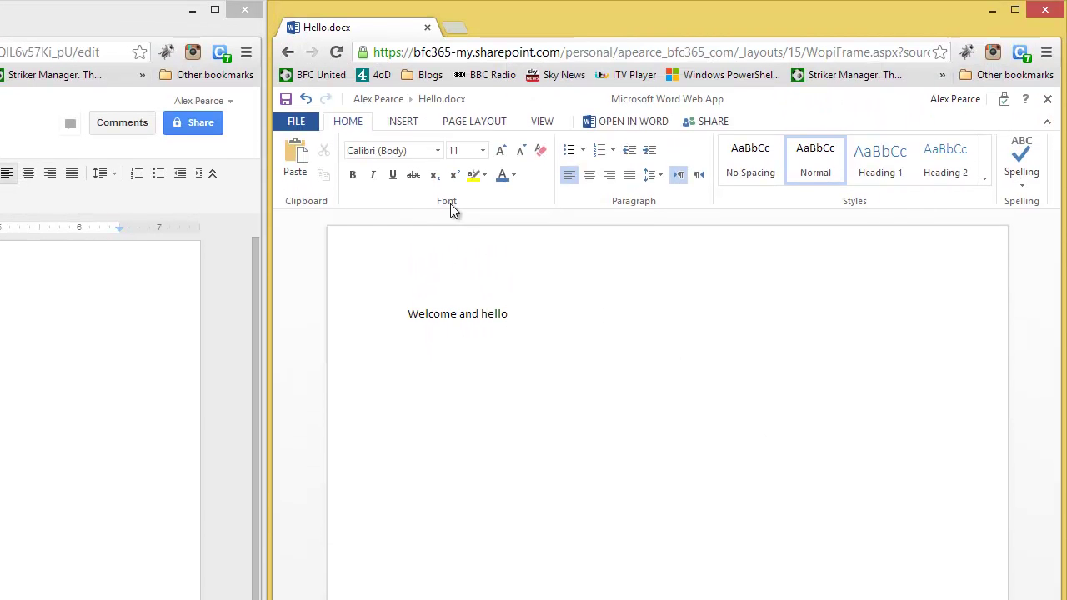
pyautogui.hotkey('alt', 'Tab')
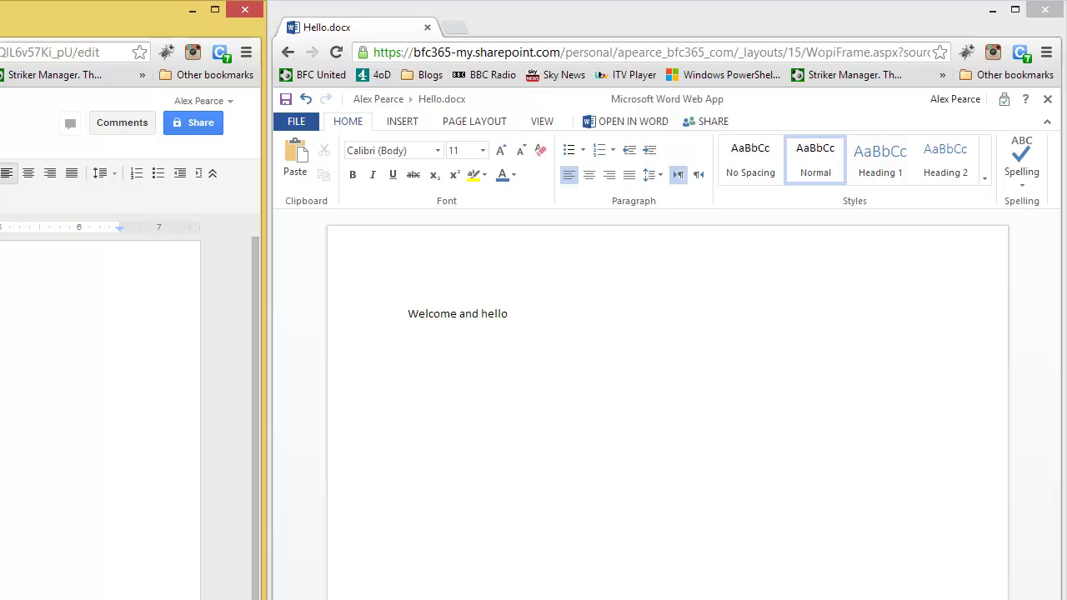
pyautogui.click(641, 312)
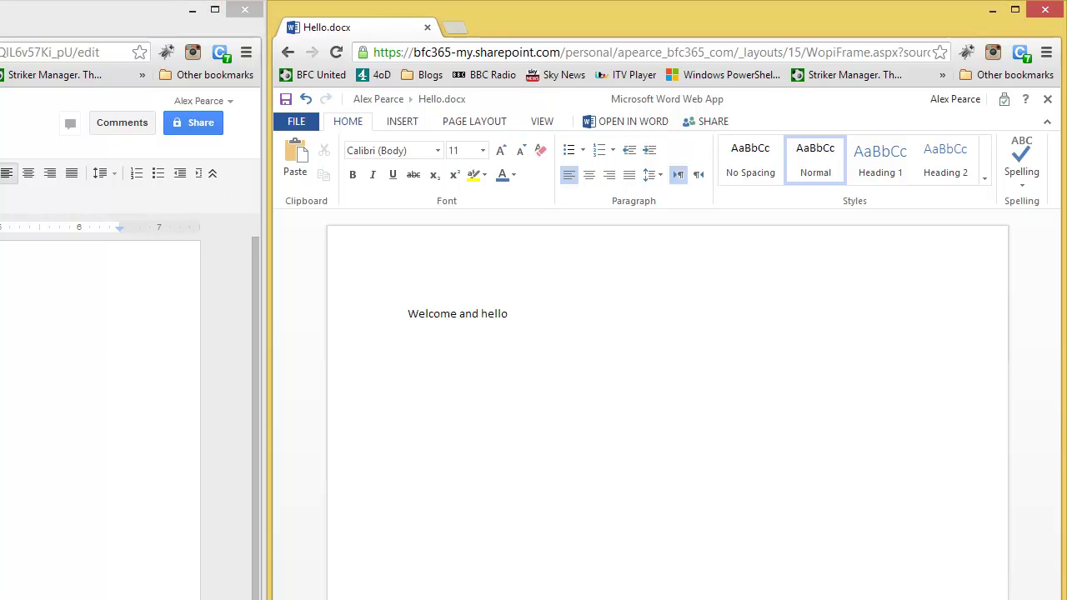
pyautogui.click(290, 99)
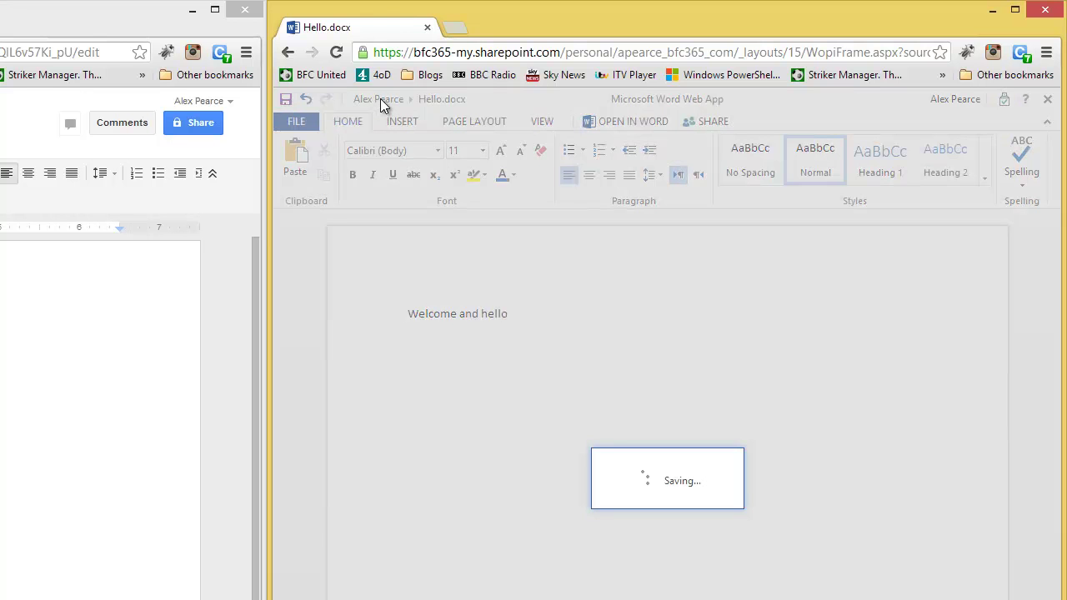